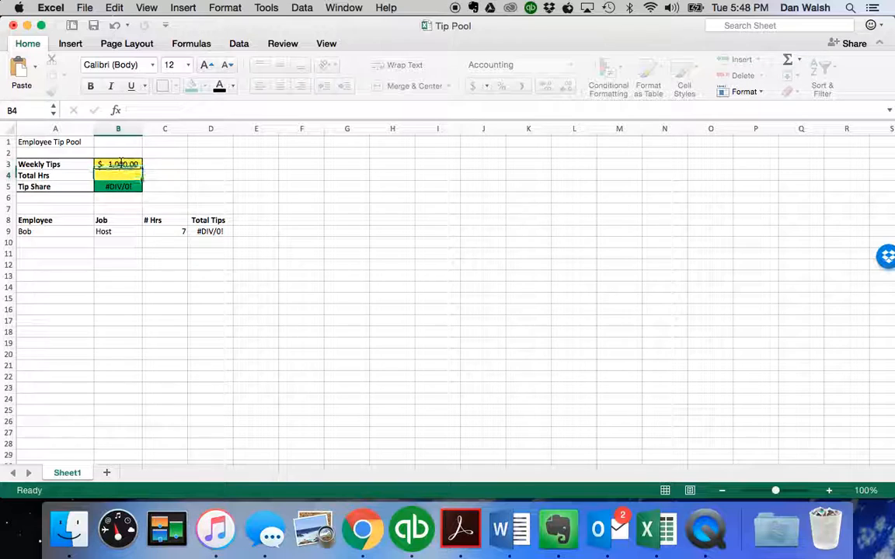
# Step: Enter 150 as the Total Hrs value in B4 and display the Total Tips formula in D9
pyautogui.write('150')
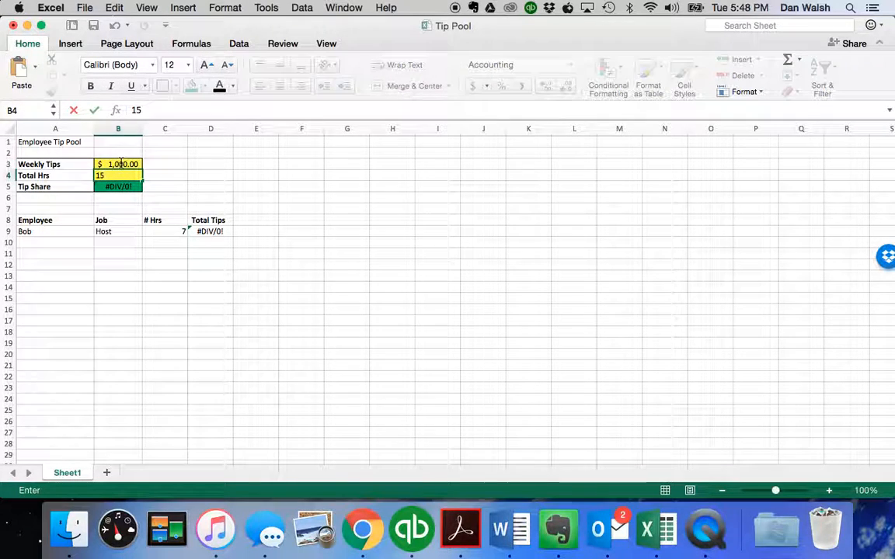
pyautogui.press('Return')
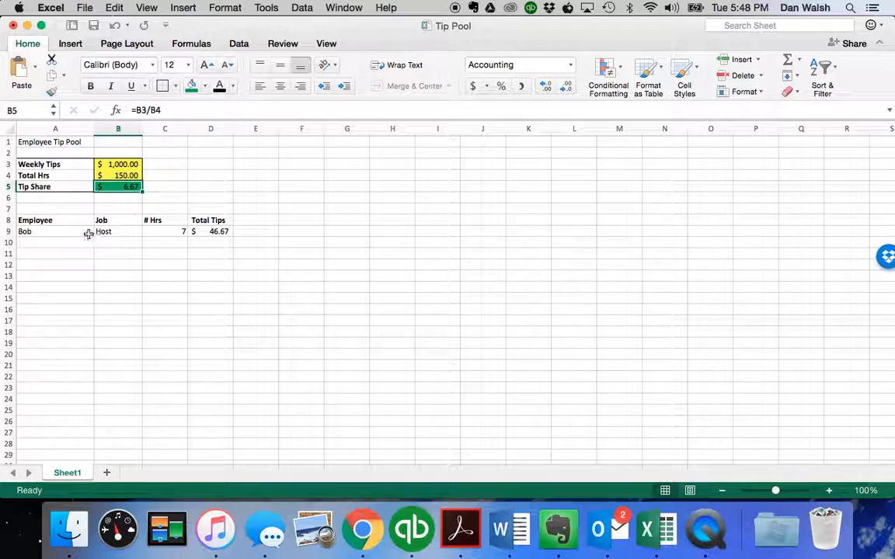
pyautogui.click(217, 231)
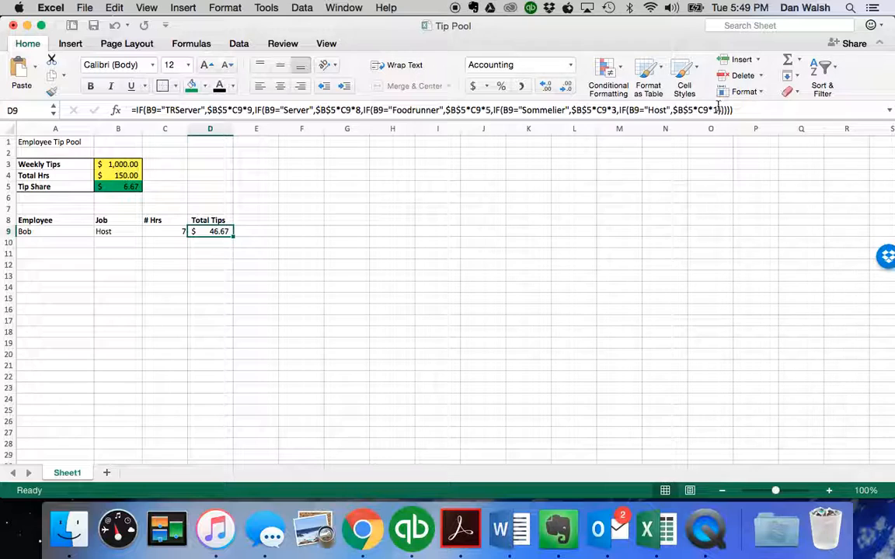
# Step: Add a second employee in row 10 as TRServer with 10 hours and fill the Total Tips formula from D9 to D10
pyautogui.click(71, 245)
pyautogui.write('Ca')
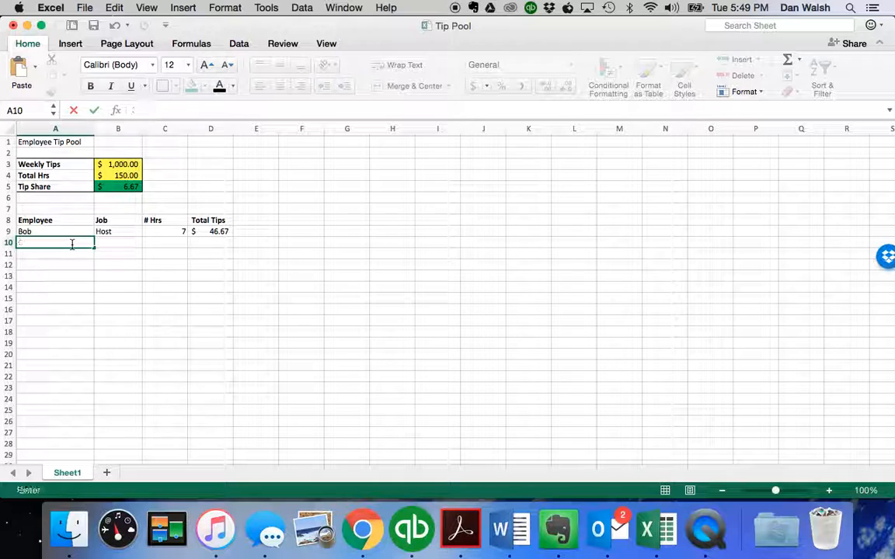
pyautogui.press('Tab')
pyautogui.write('R')
pyautogui.press('BackSpace')
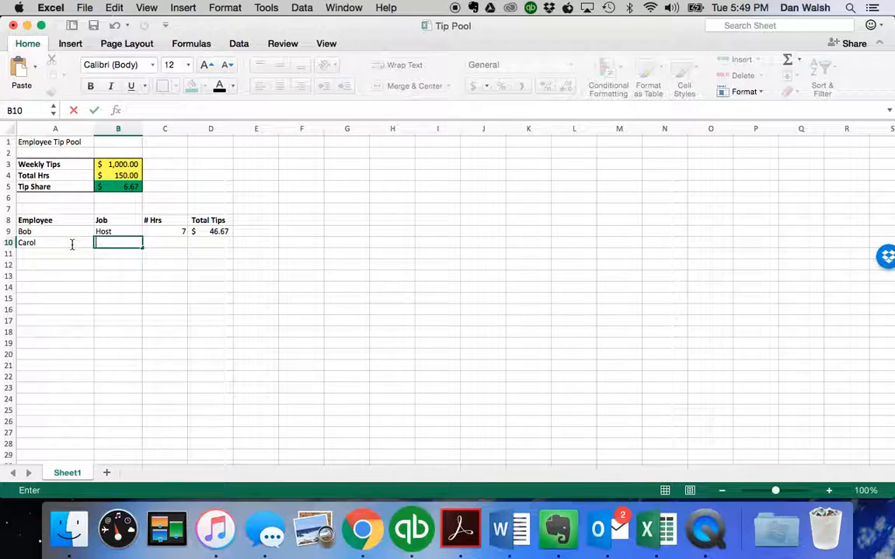
pyautogui.press('BackSpace')
pyautogui.write('TRServer')
pyautogui.press('Tab')
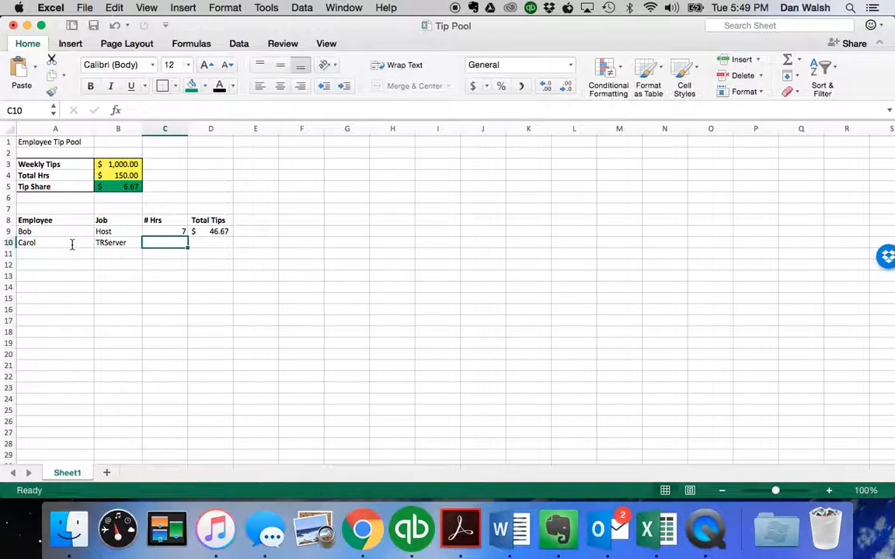
pyautogui.write('10')
pyautogui.press('Tab')
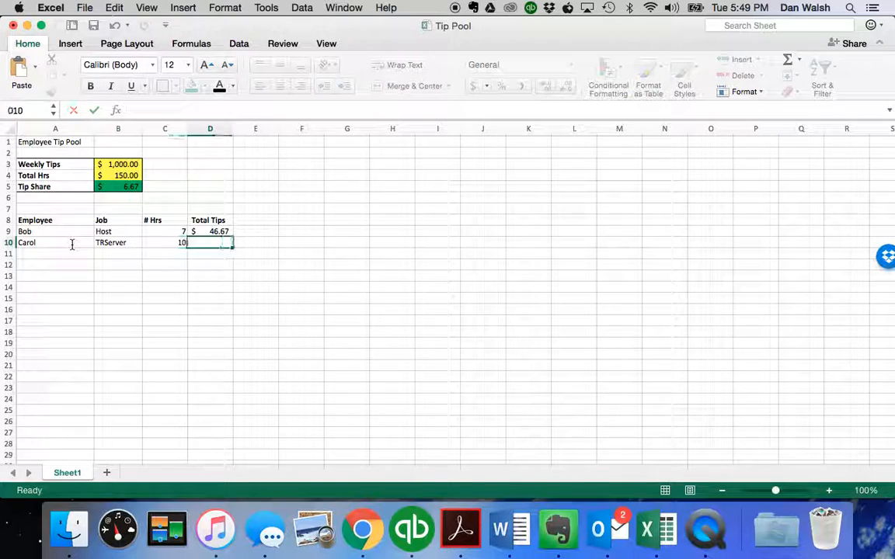
pyautogui.click(203, 231)
pyautogui.moveTo(234, 236); pyautogui.dragTo(234, 245)
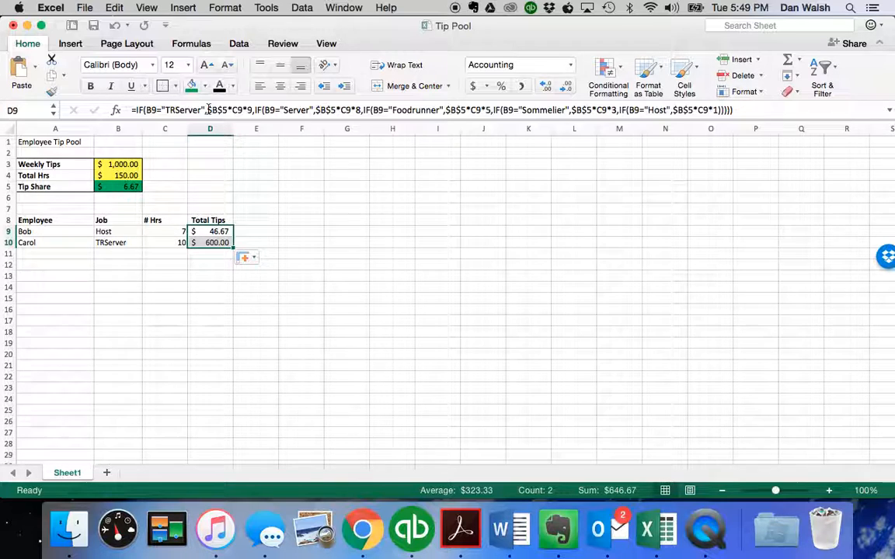
# Step: Add a third employee in row 11 with the job Food Runner and 3 hours
pyautogui.click(63, 251)
pyautogui.write('Nancy')
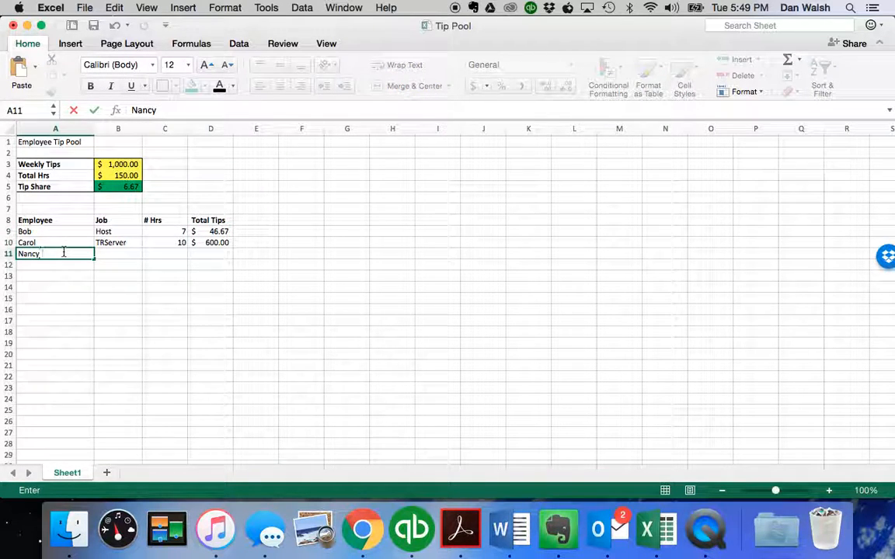
pyautogui.press('Tab')
pyautogui.write('Food Runner')
pyautogui.press('Tab')
pyautogui.write('3')
pyautogui.press('Tab')
# Step: Add a fourth employee in row 12 as Server with 6 hours and fill the Total Tips formula down to D12
pyautogui.click(53, 264)
pyautogui.write('Todd')
pyautogui.press('Tab')
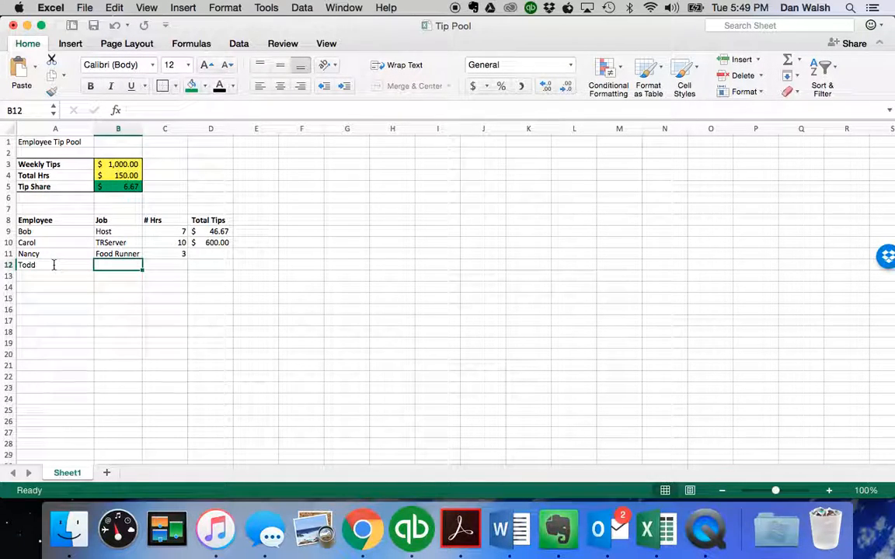
pyautogui.write('Server')
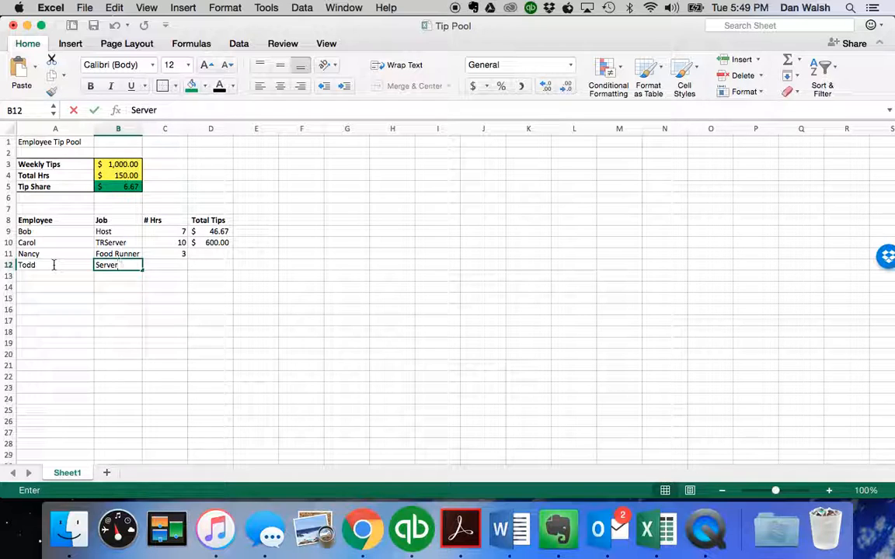
pyautogui.press('Tab')
pyautogui.write('6')
pyautogui.press('Tab')
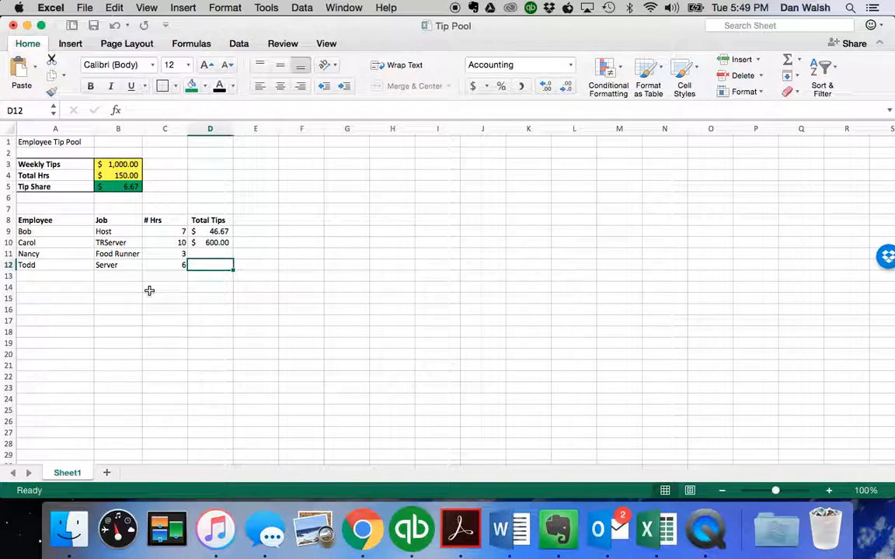
pyautogui.click(210, 243)
pyautogui.moveTo(233, 247); pyautogui.dragTo(233, 265)
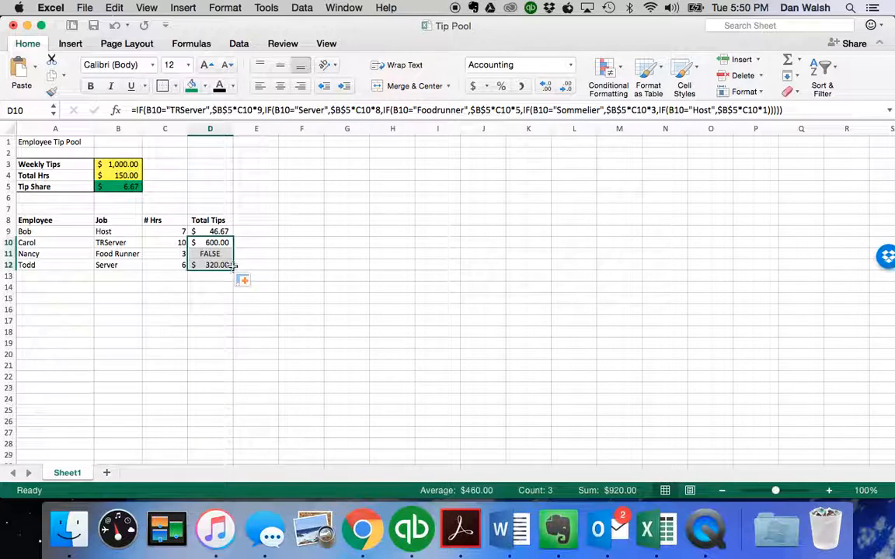
# Step: Correct the job in B11 to Foodrunner so that it matches the spelling in the formula
pyautogui.click(126, 254)
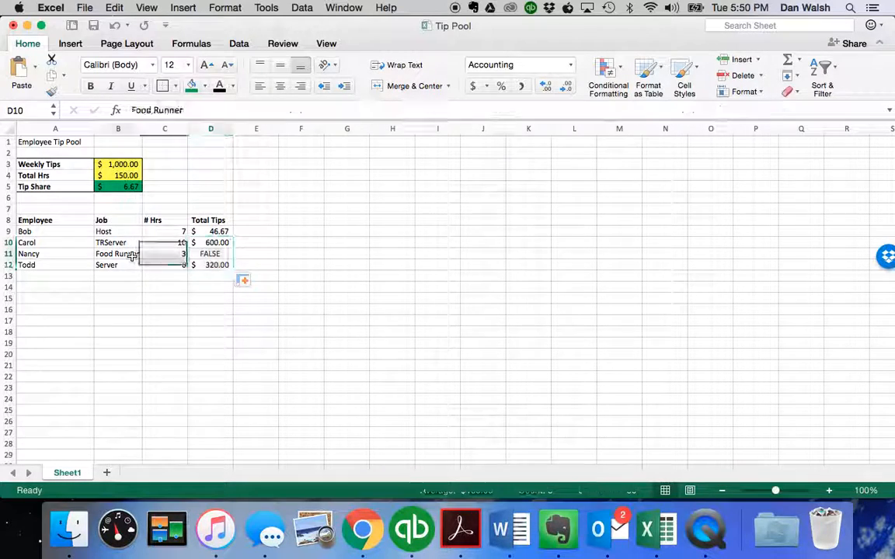
pyautogui.click(160, 110)
pyautogui.press('BackSpace')
pyautogui.press('BackSpace')
pyautogui.write('r')
pyautogui.press('Return')
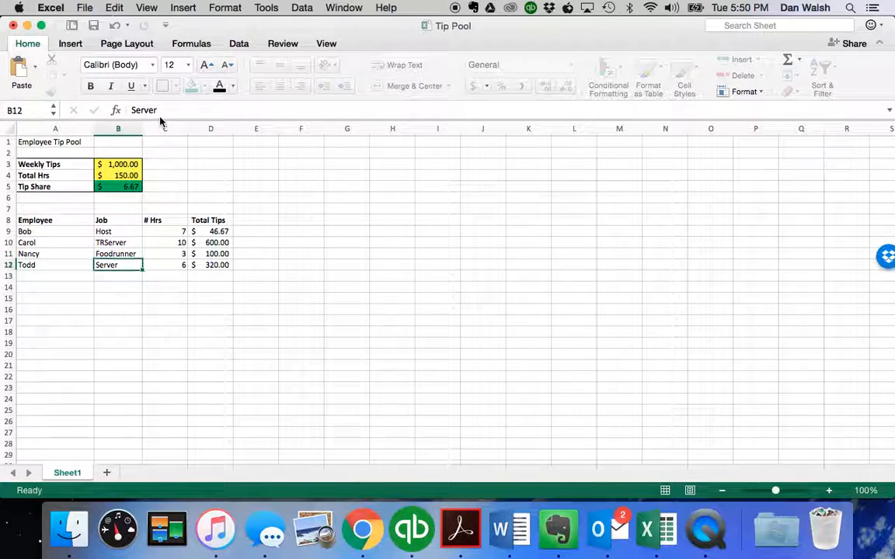
# Step: Enter the names of the employees from rows 9 and 11 again in A13 and A14 for a second job each
pyautogui.click(46, 277)
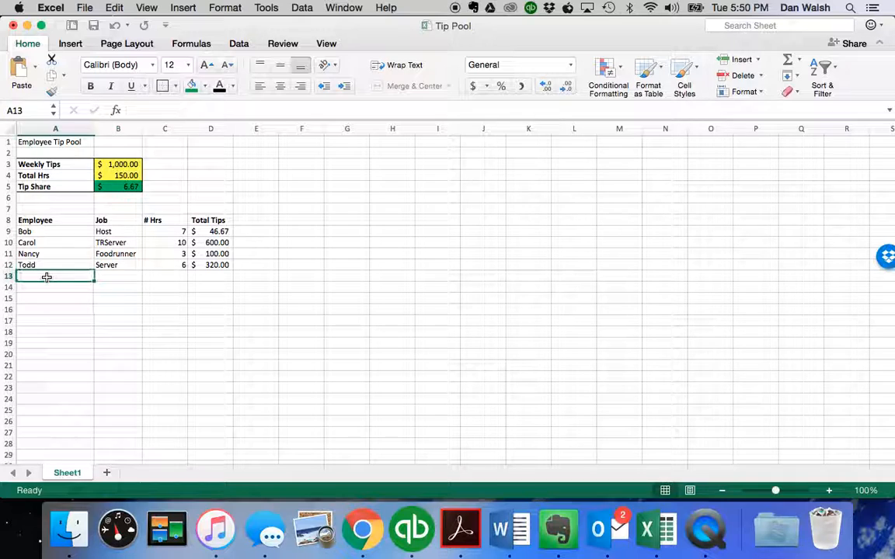
pyautogui.write('Bob')
pyautogui.press('Return')
pyautogui.write('Nancy')
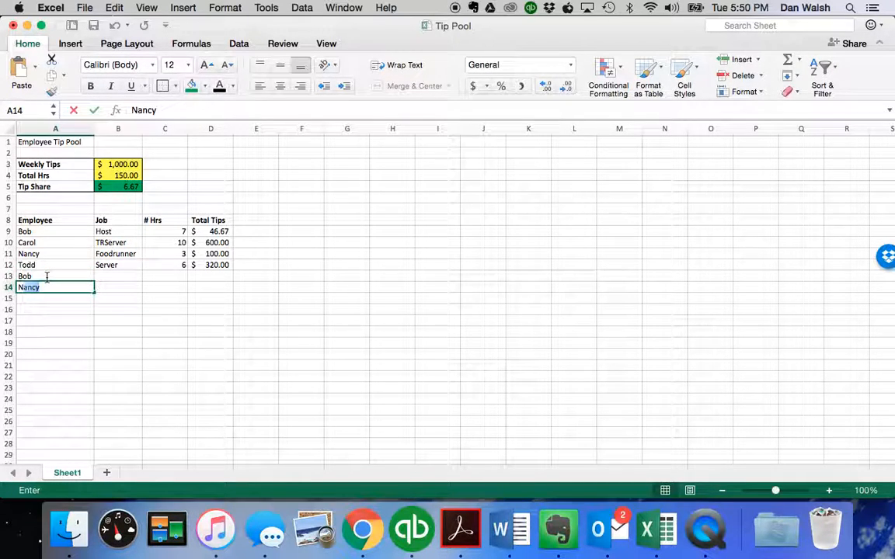
pyautogui.press('Return')
# Step: Enter the job Server in B13 and TRServer in B14
pyautogui.press('Up')
pyautogui.press('Right')
pyautogui.press('Up')
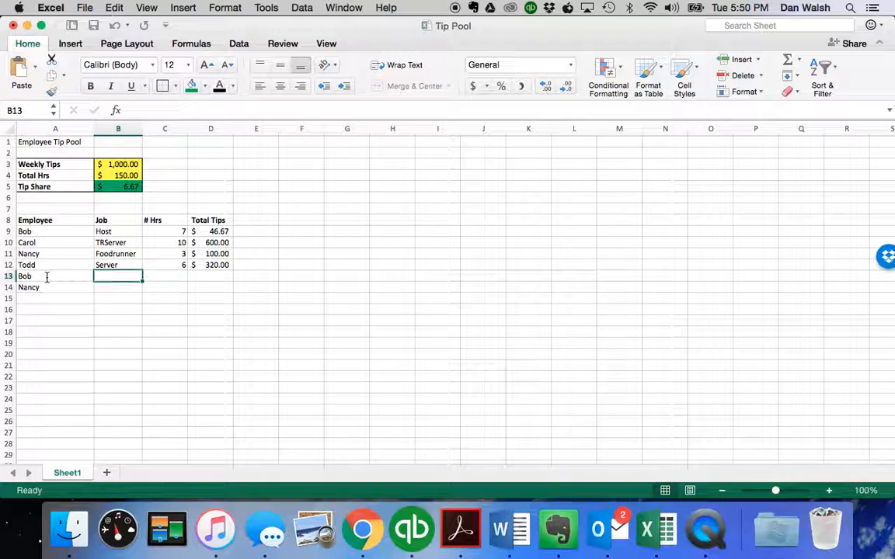
pyautogui.write('Server')
pyautogui.press('Return')
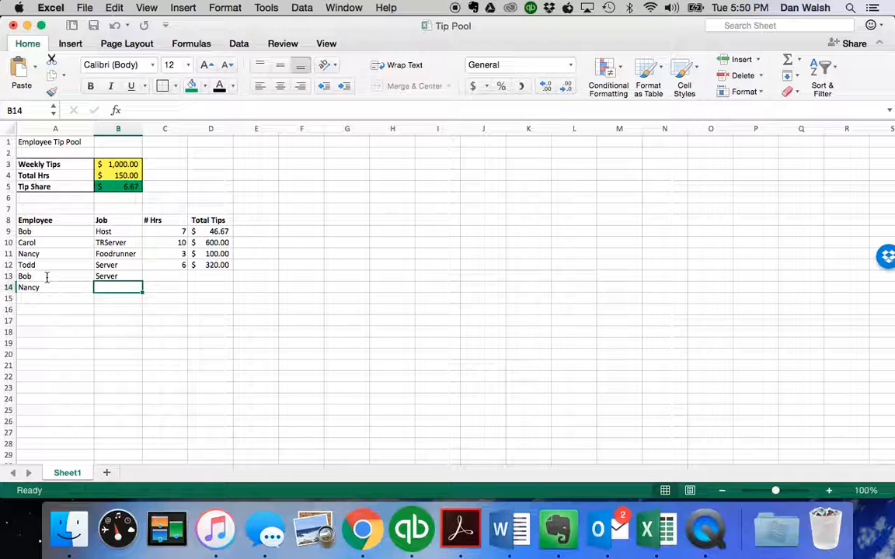
pyautogui.write('TRServer')
pyautogui.press('Return')
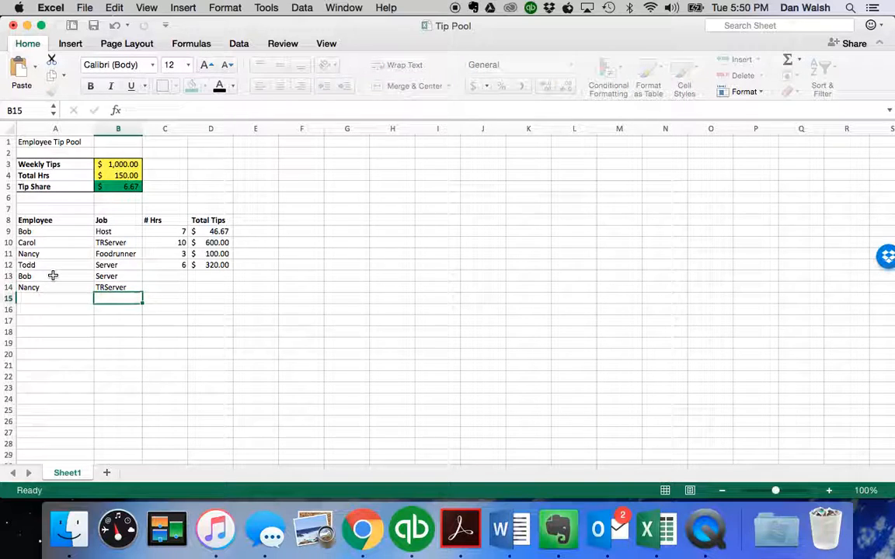
# Step: Enter 4 hours for each of the two repeated employees in C13 and C14
pyautogui.press('Up')
pyautogui.press('Up')
pyautogui.press('Right')
pyautogui.write('4')
pyautogui.press('Return')
pyautogui.write('4')
pyautogui.press('Return')
pyautogui.press('Right')
pyautogui.press('Down')
pyautogui.press('Down')
pyautogui.press('Up')
pyautogui.press('Up')
pyautogui.press('Up')
pyautogui.press('Down')
pyautogui.press('Left')
pyautogui.press('Left')
pyautogui.press('Up')
pyautogui.press('Up')
pyautogui.press('Up')
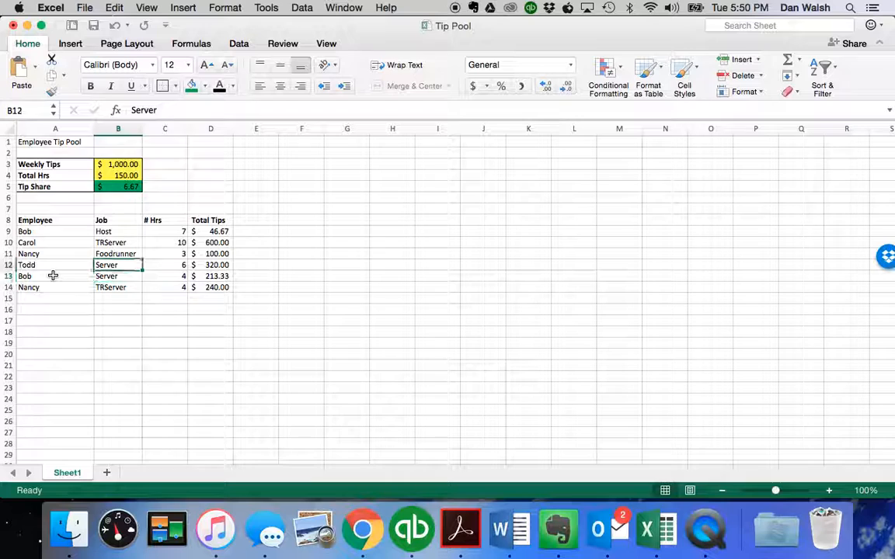
# Step: Sort the employee table by the Employee column from A to Z
pyautogui.click(129, 253)
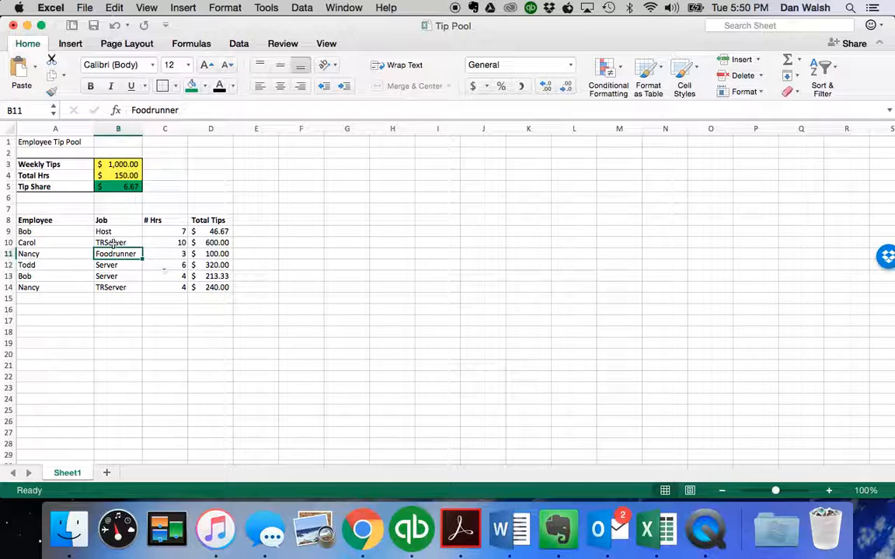
pyautogui.click(305, 9)
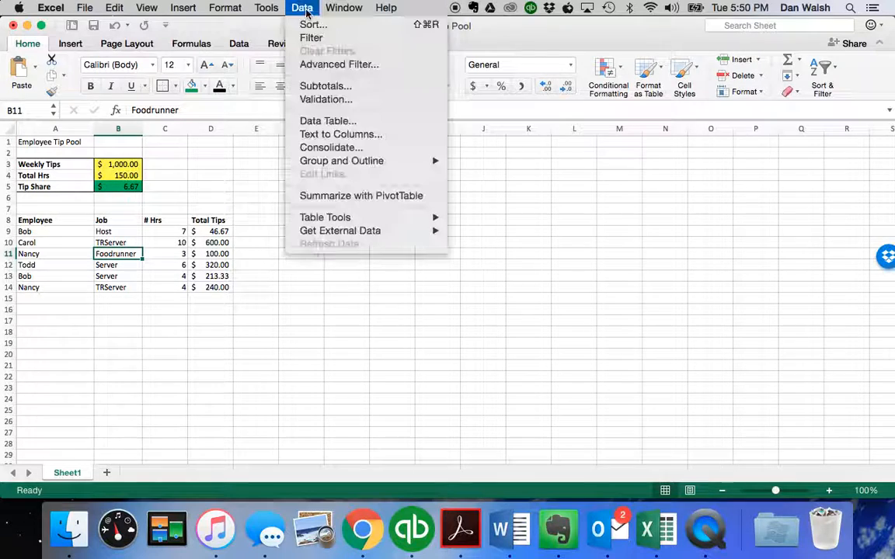
pyautogui.click(311, 25)
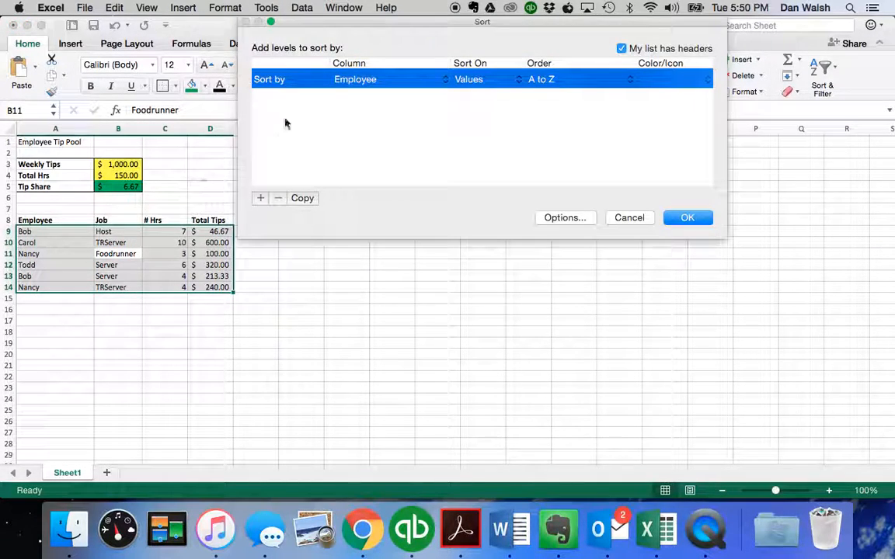
pyautogui.click(686, 218)
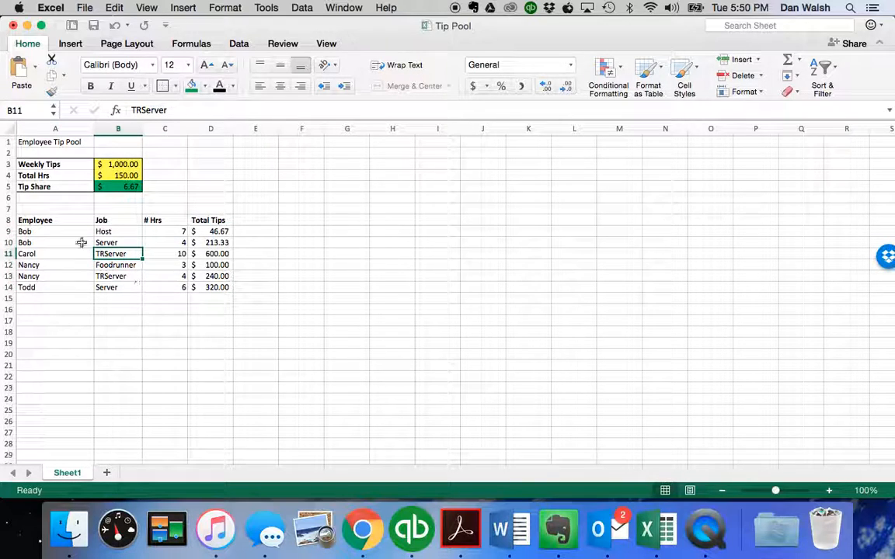
# Step: Try adding up the first employee's two tip amounts in E10 with =D9+D10, and clear that cell again
pyautogui.click(244, 242)
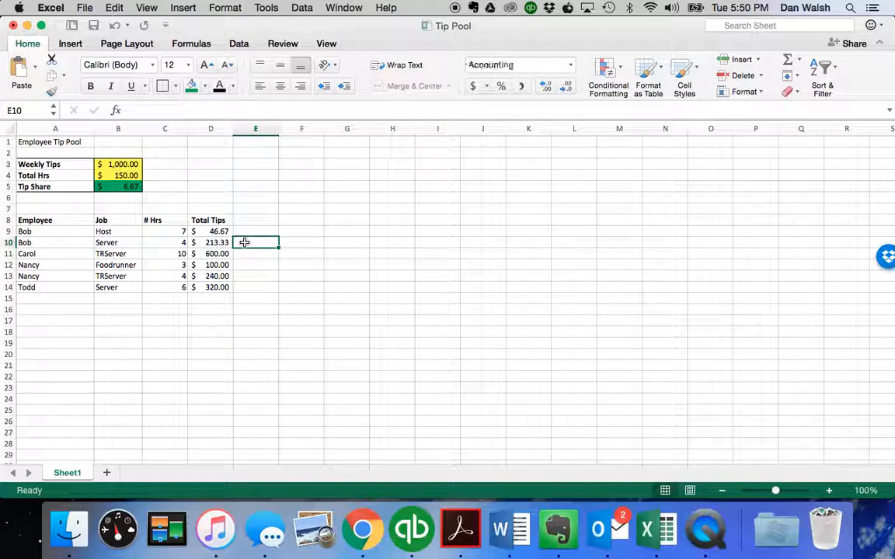
pyautogui.write('=su')
pyautogui.press('BackSpace')
pyautogui.press('BackSpace')
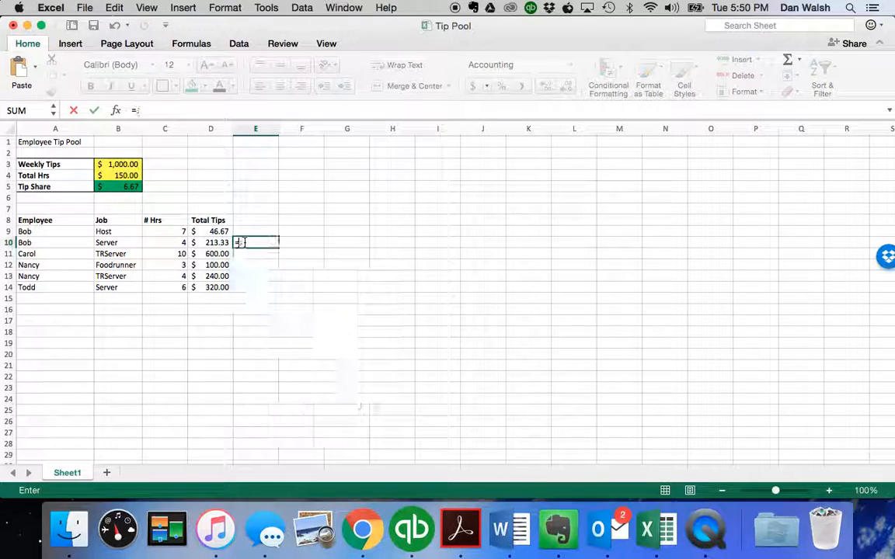
pyautogui.click(222, 231)
pyautogui.write('+')
pyautogui.click(223, 242)
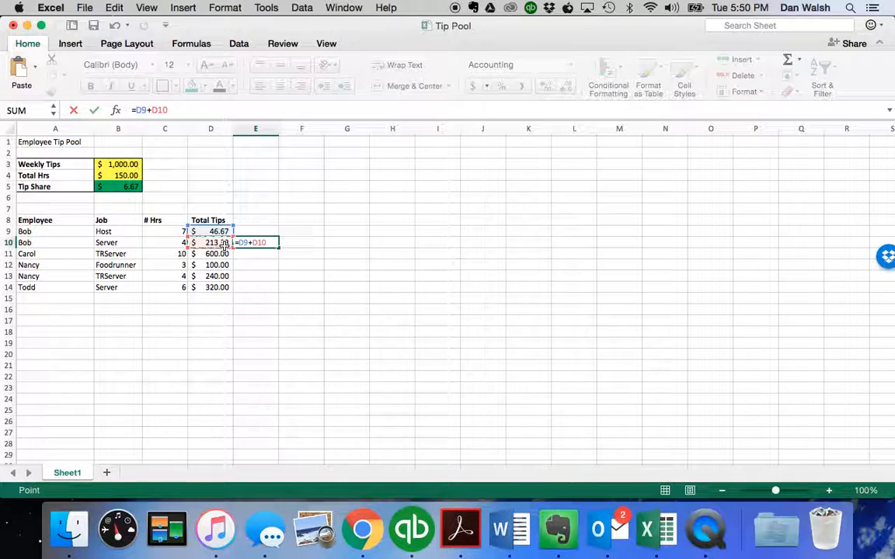
pyautogui.press('Return')
pyautogui.click(256, 242)
pyautogui.press('Delete')
pyautogui.click(211, 264)
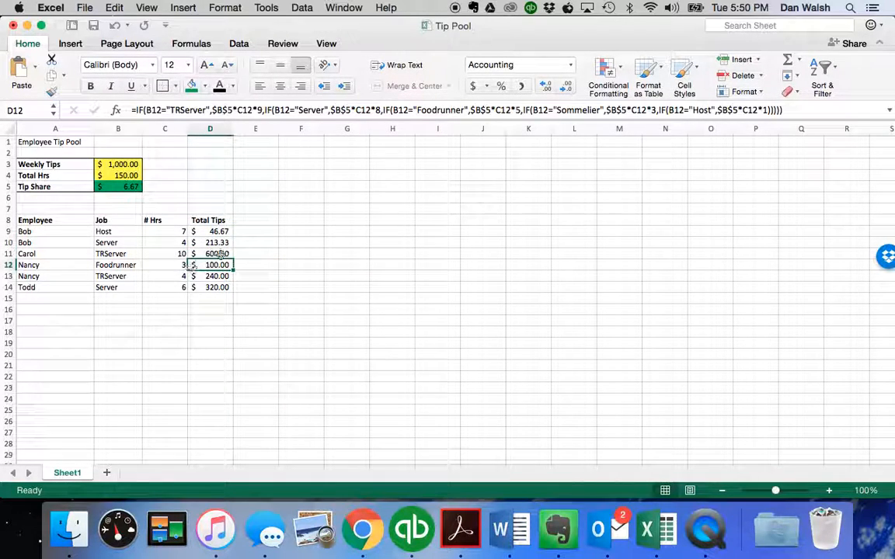
# Step: Add Sum subtotals of Total Tips at each change in Employee to the table
pyautogui.click(161, 251)
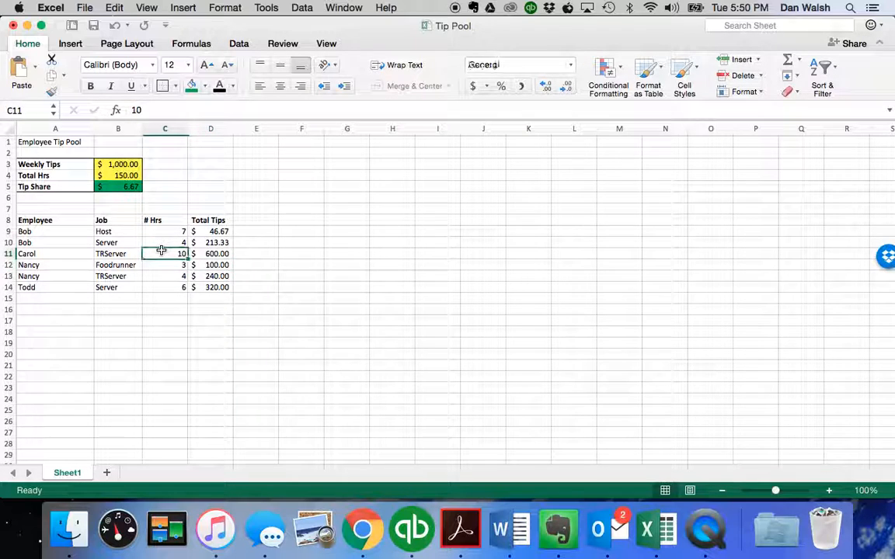
pyautogui.click(303, 8)
pyautogui.click(325, 85)
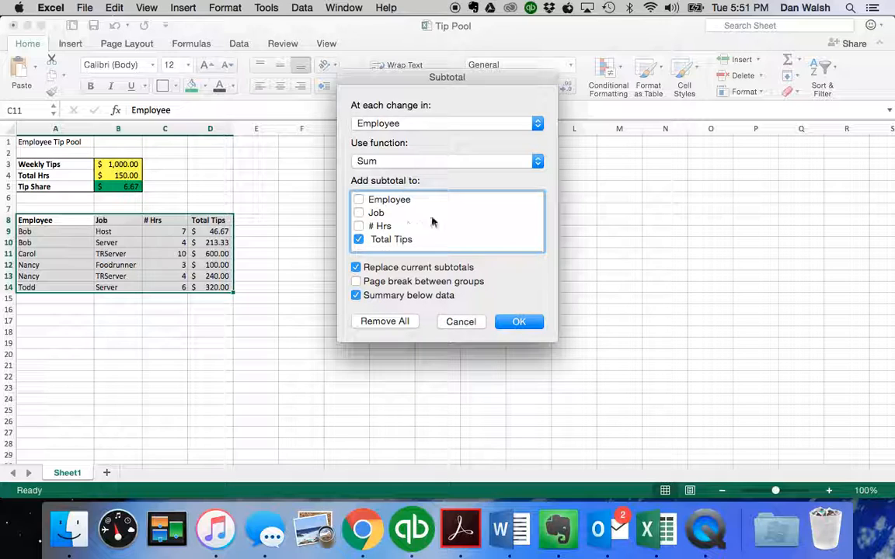
pyautogui.click(511, 322)
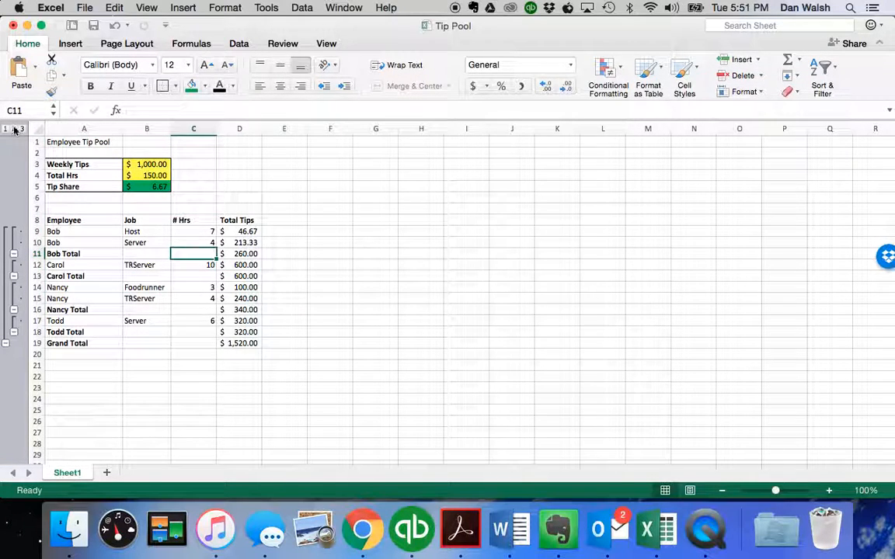
# Step: Collapse the outline to level 2 to view only the employee totals, and expand it to level 3 again
pyautogui.click(15, 130)
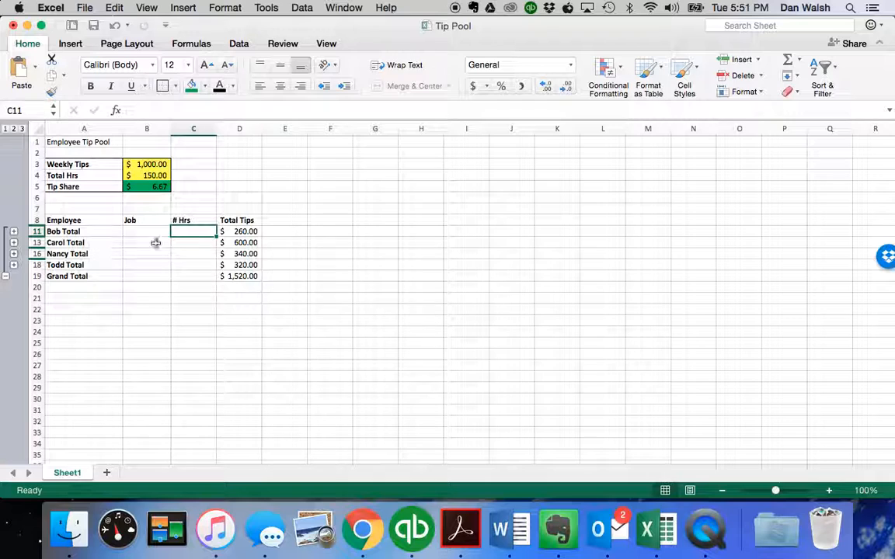
pyautogui.click(22, 129)
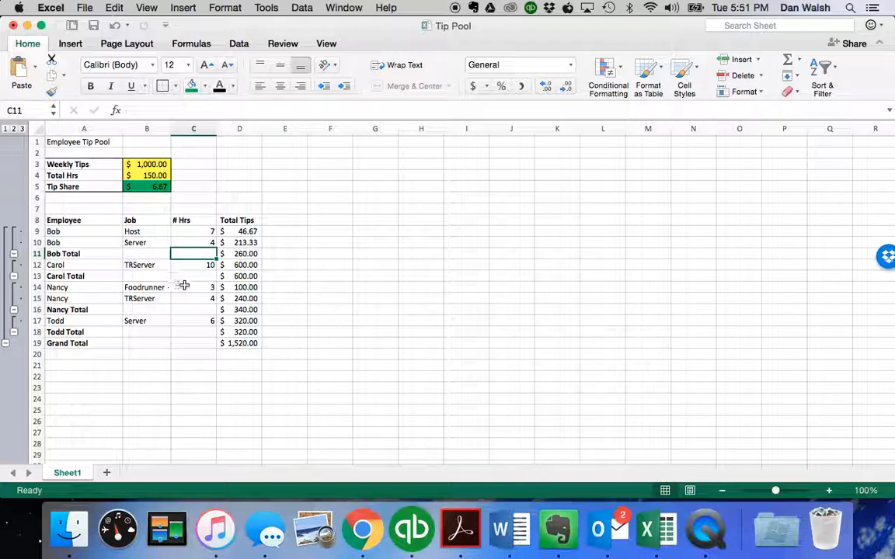
# Step: Remove all subtotals from the employee table
pyautogui.click(192, 268)
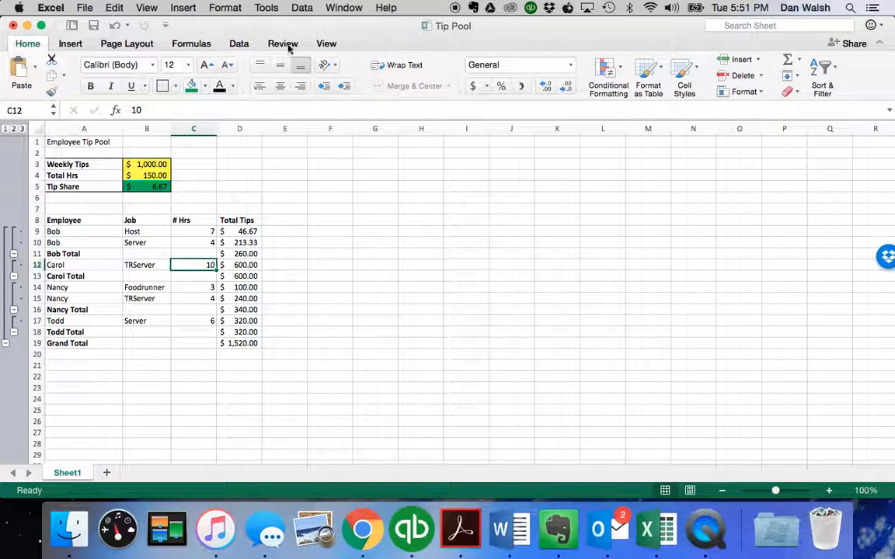
pyautogui.click(302, 8)
pyautogui.click(315, 86)
pyautogui.click(385, 322)
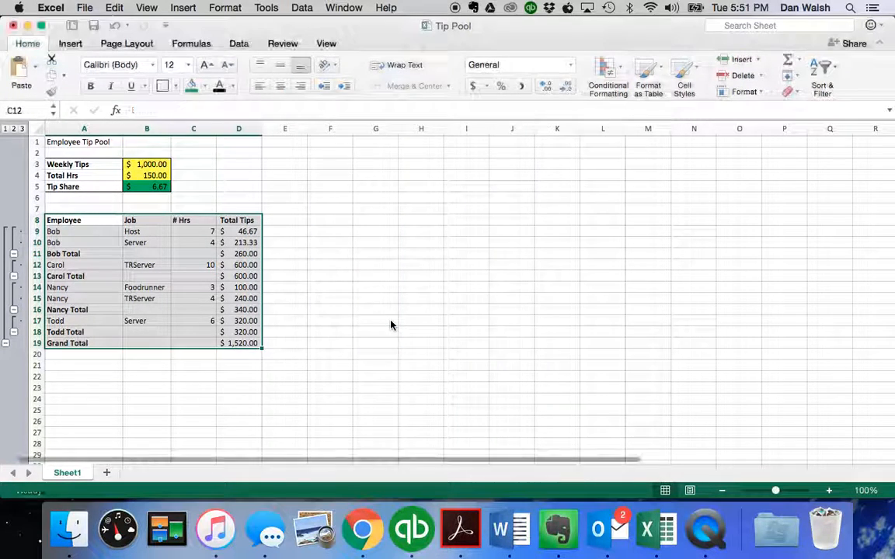
# Step: Clear the sample employee entries in A10:D14 and select the Total Hrs cell B4
pyautogui.moveTo(65, 246); pyautogui.dragTo(196, 289)
pyautogui.press('Delete')
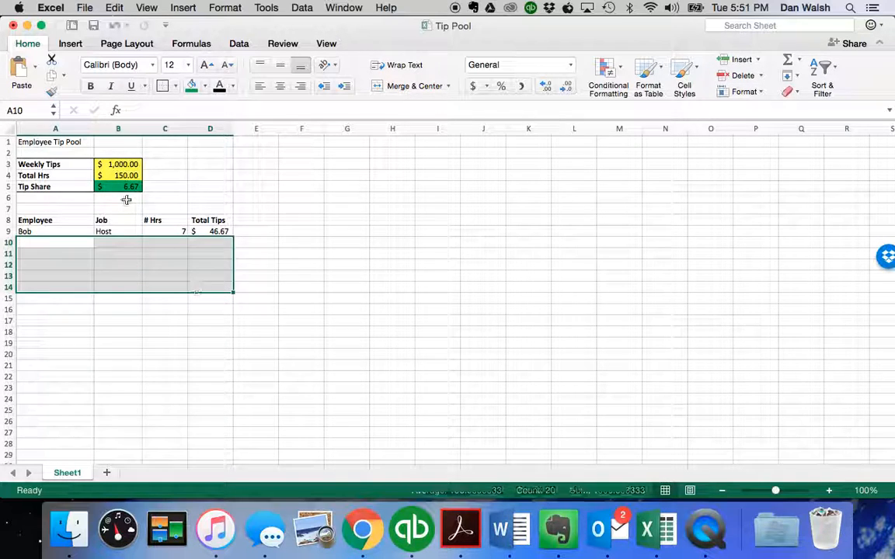
pyautogui.click(125, 165)
pyautogui.click(129, 176)
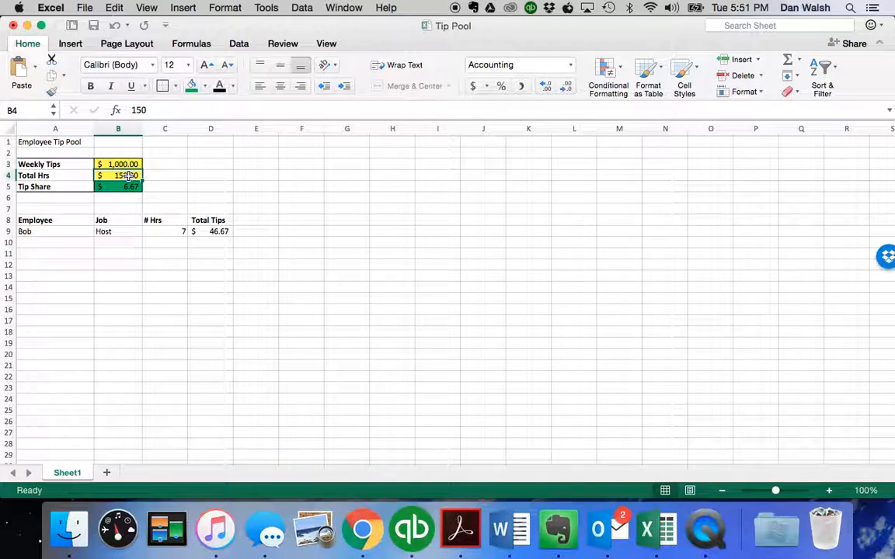